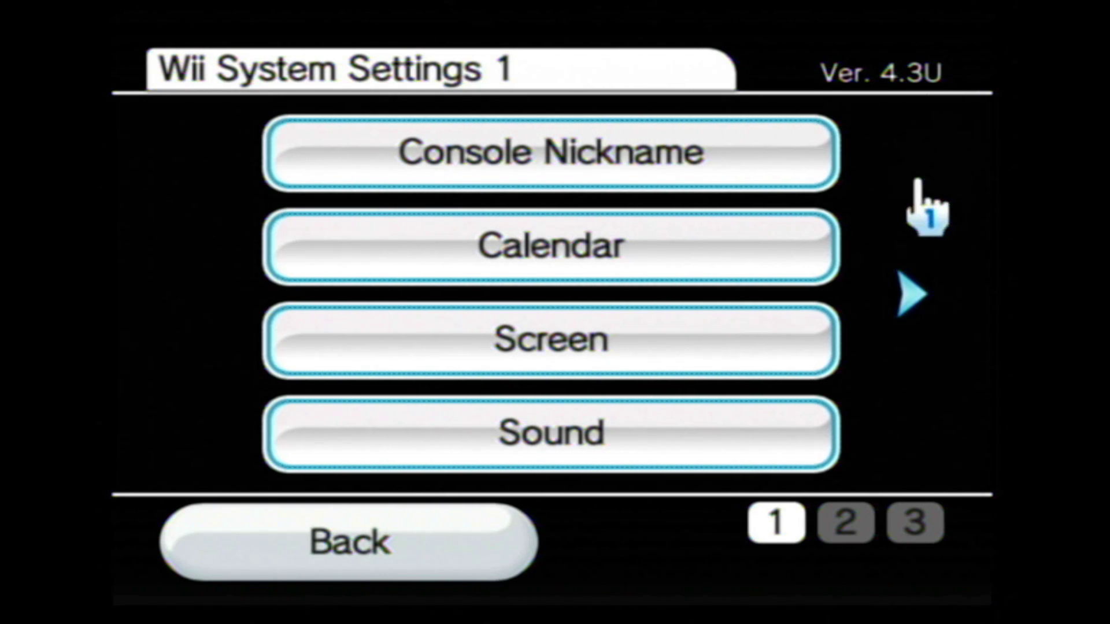
Run a connection test on Connection 1 from the console's Internet connection settings
{"action": "key", "text": "Right"}
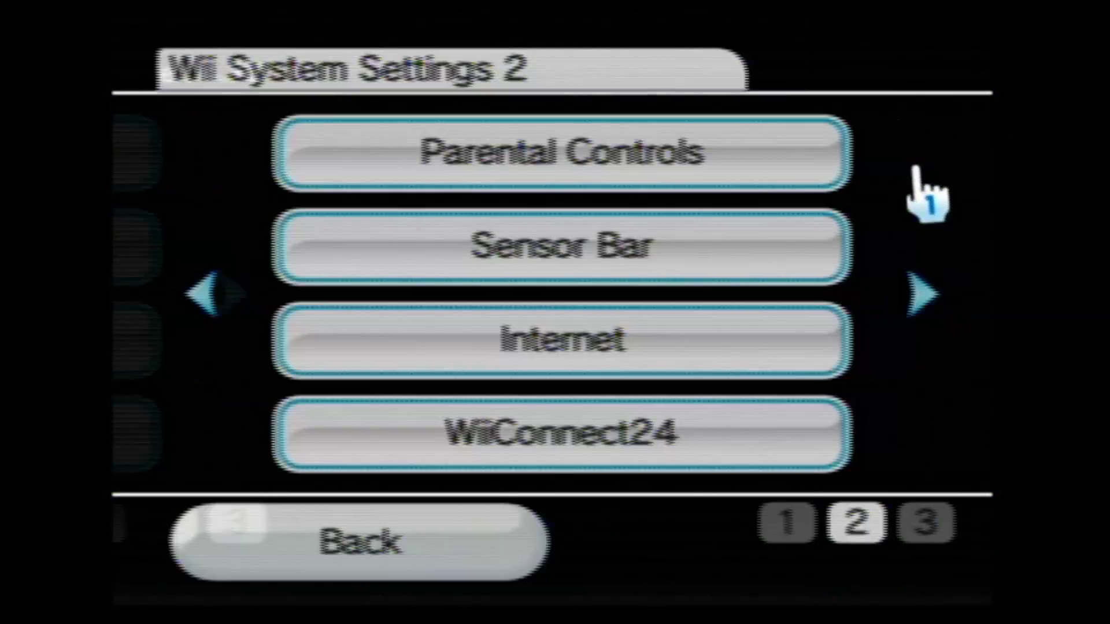
{"action": "left_click", "coordinate": [751, 370]}
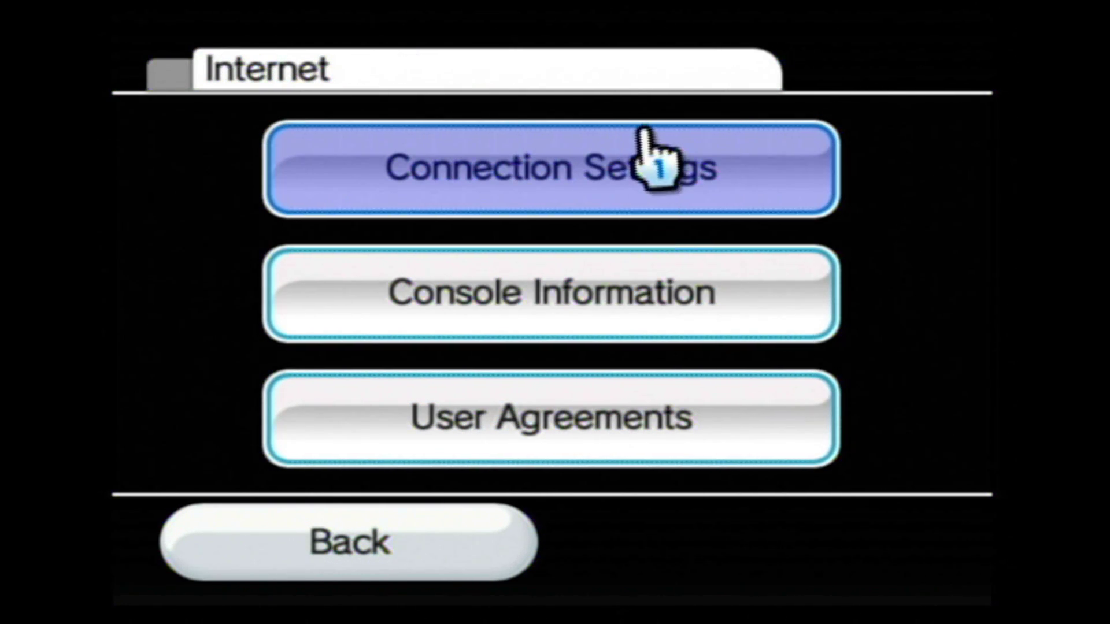
{"action": "left_click", "coordinate": [656, 165]}
{"action": "left_click", "coordinate": [716, 164]}
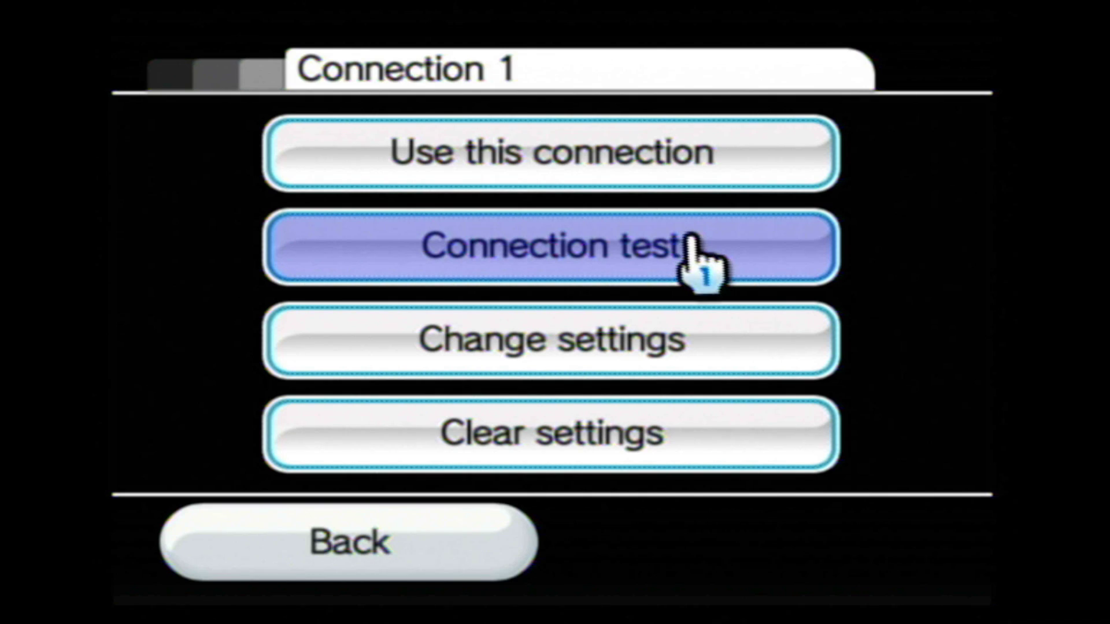
{"action": "left_click", "coordinate": [726, 237]}
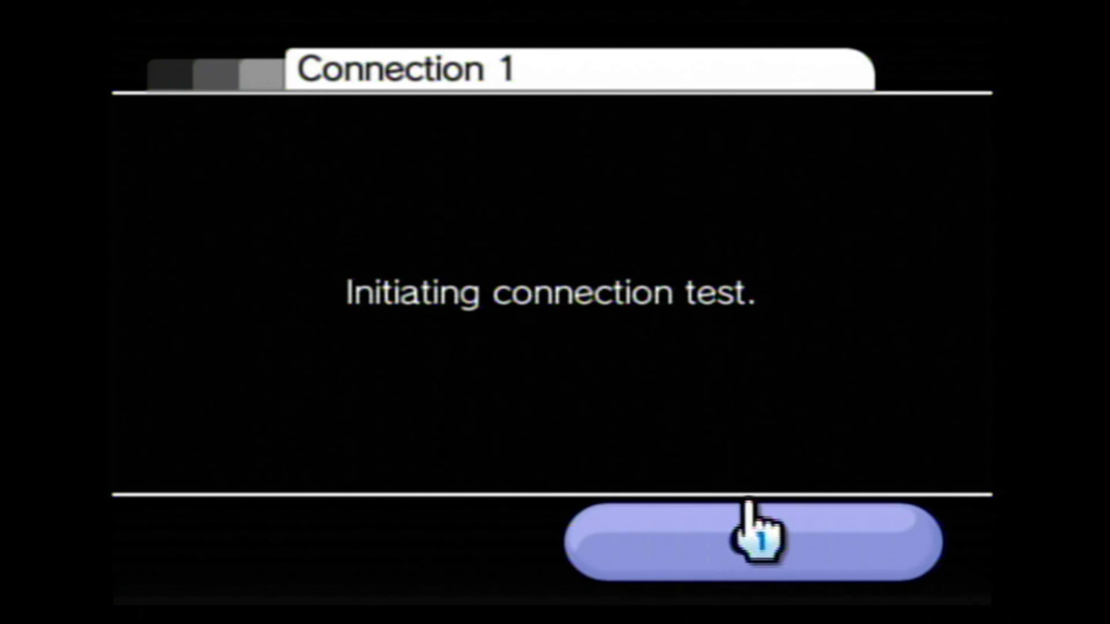
{"action": "left_click", "coordinate": [746, 524]}
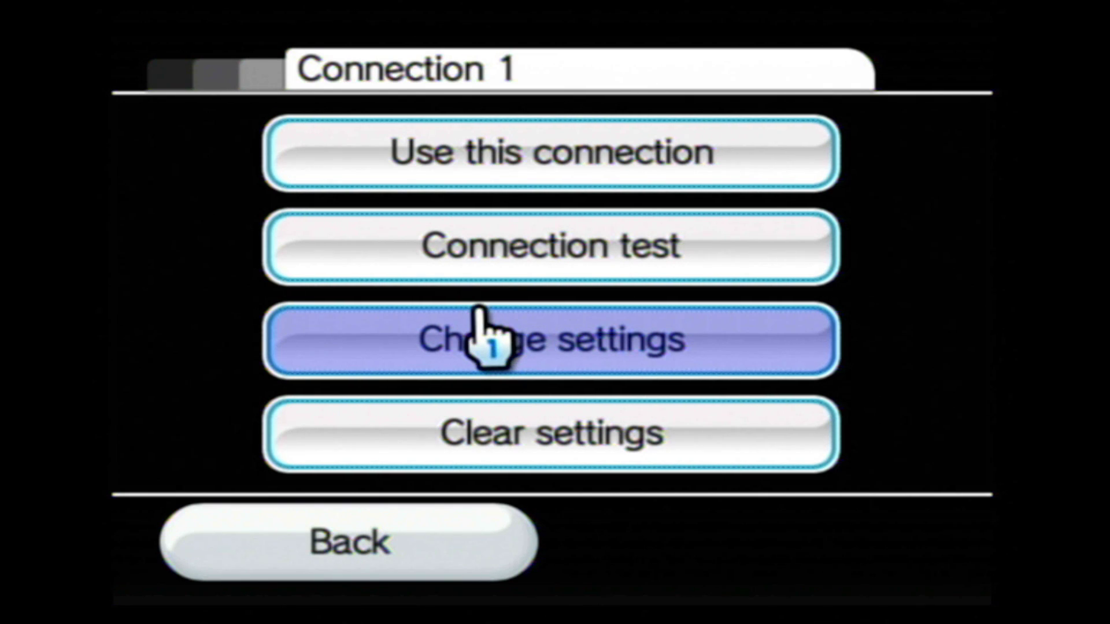
Leave the connection settings and view the MAC address in the Internet console information
{"action": "left_click", "coordinate": [370, 544]}
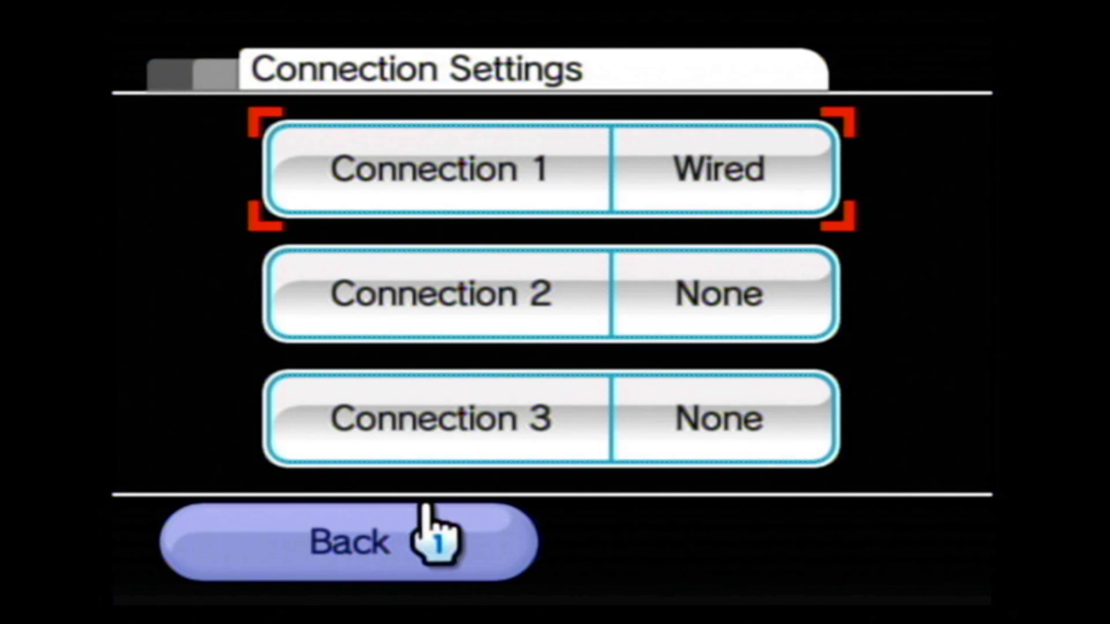
{"action": "left_click", "coordinate": [457, 515]}
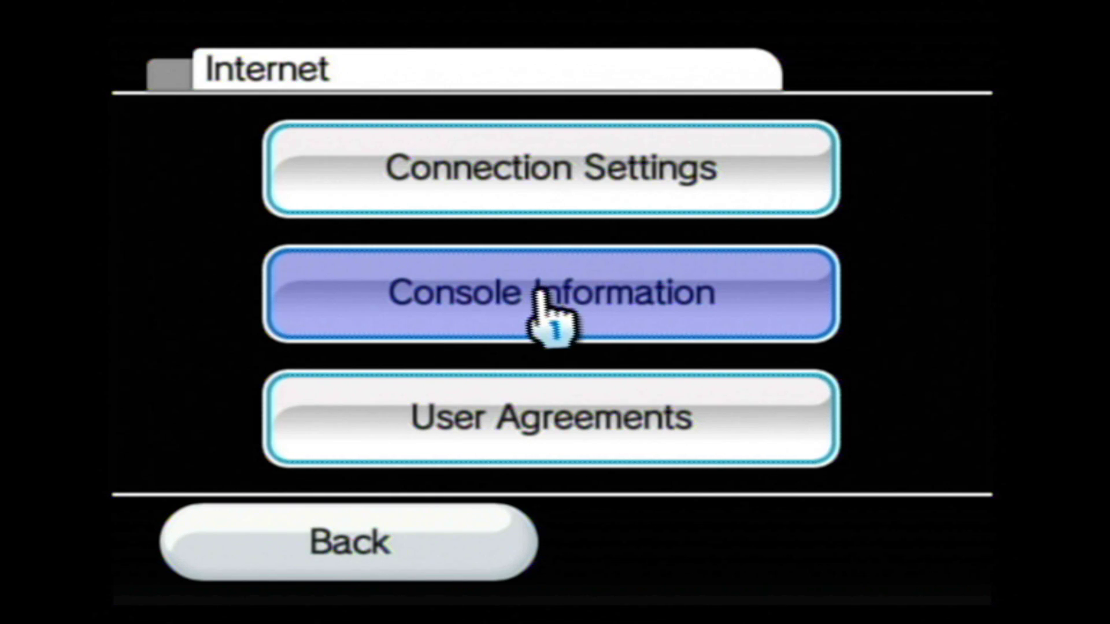
{"action": "left_click", "coordinate": [555, 298]}
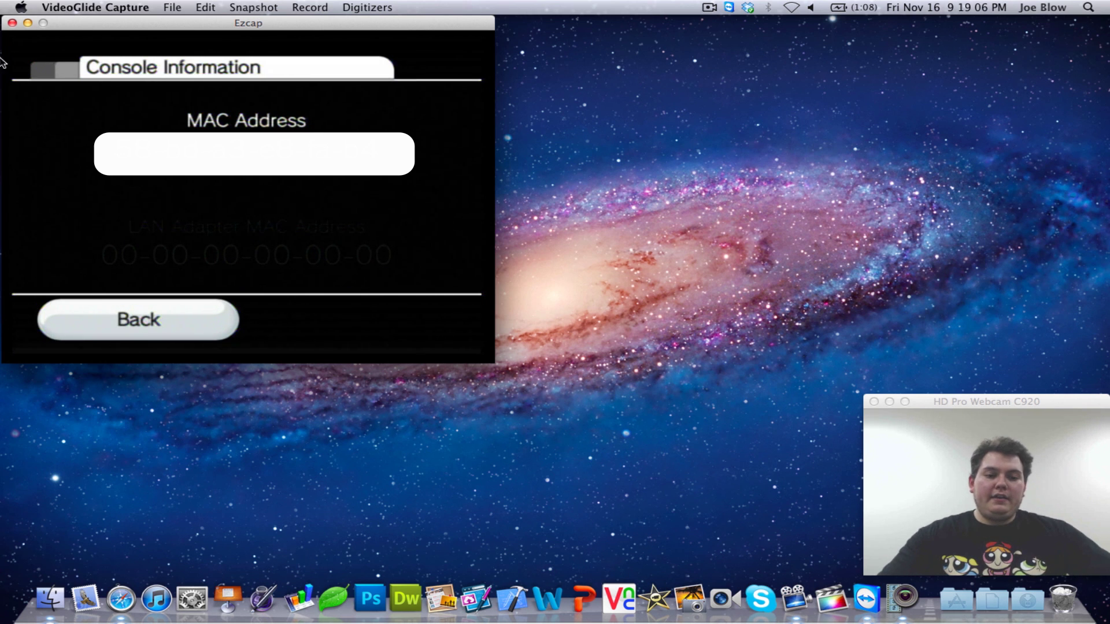
Switch to Safari and fill in the console's MAC address on the LetterBomb page, keeping the console readout in view
{"action": "left_click", "coordinate": [120, 600]}
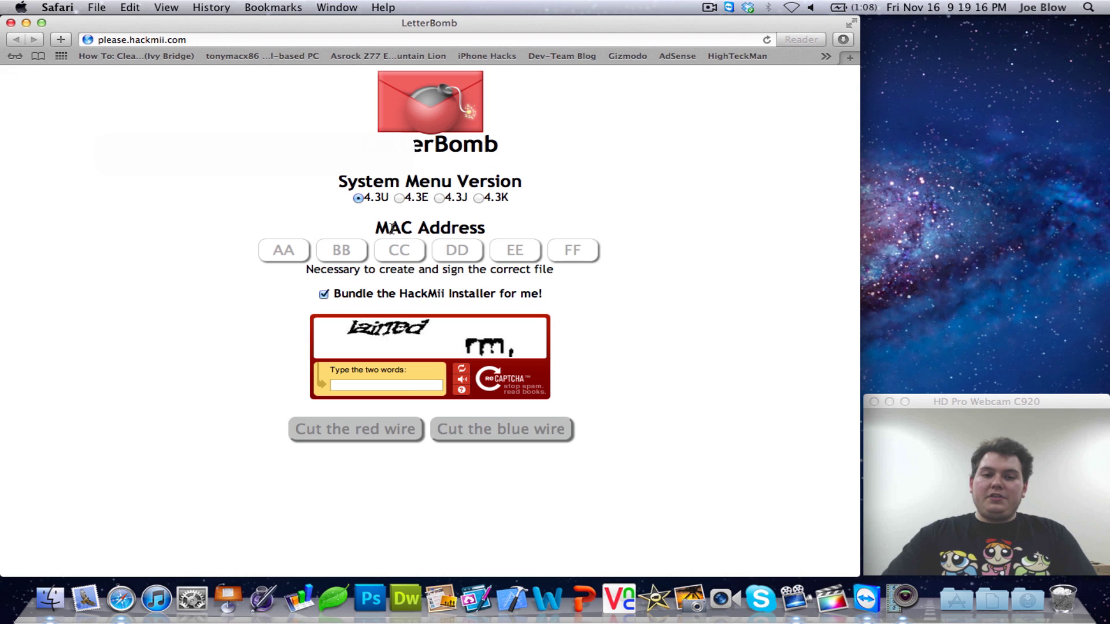
{"action": "left_click", "coordinate": [293, 254]}
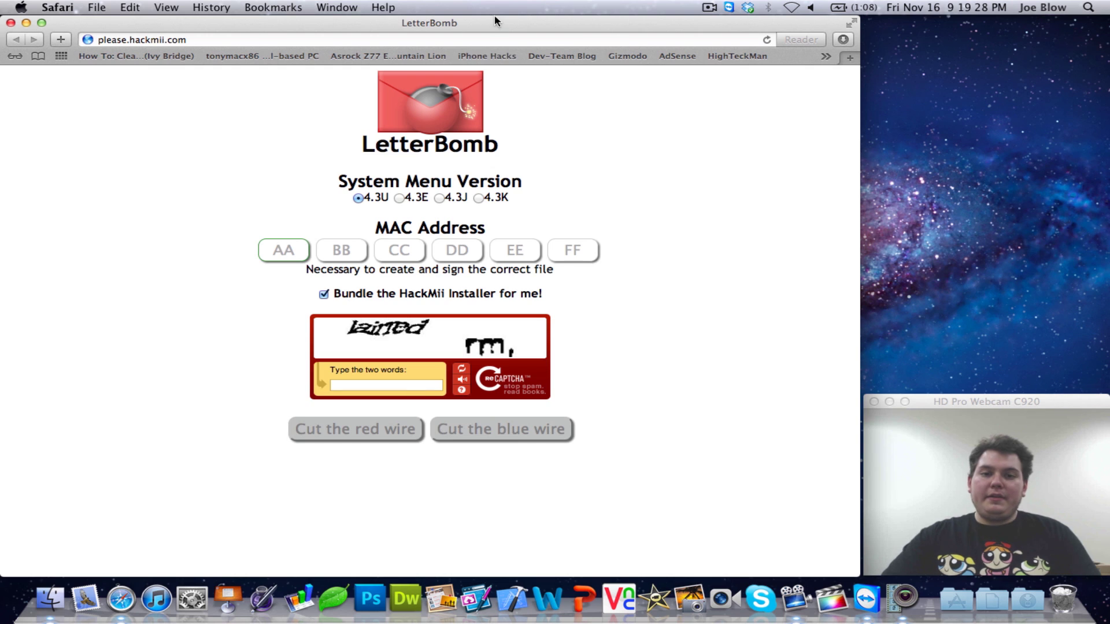
{"action": "left_click_drag", "start_coordinate": [497, 24], "coordinate": [515, 183]}
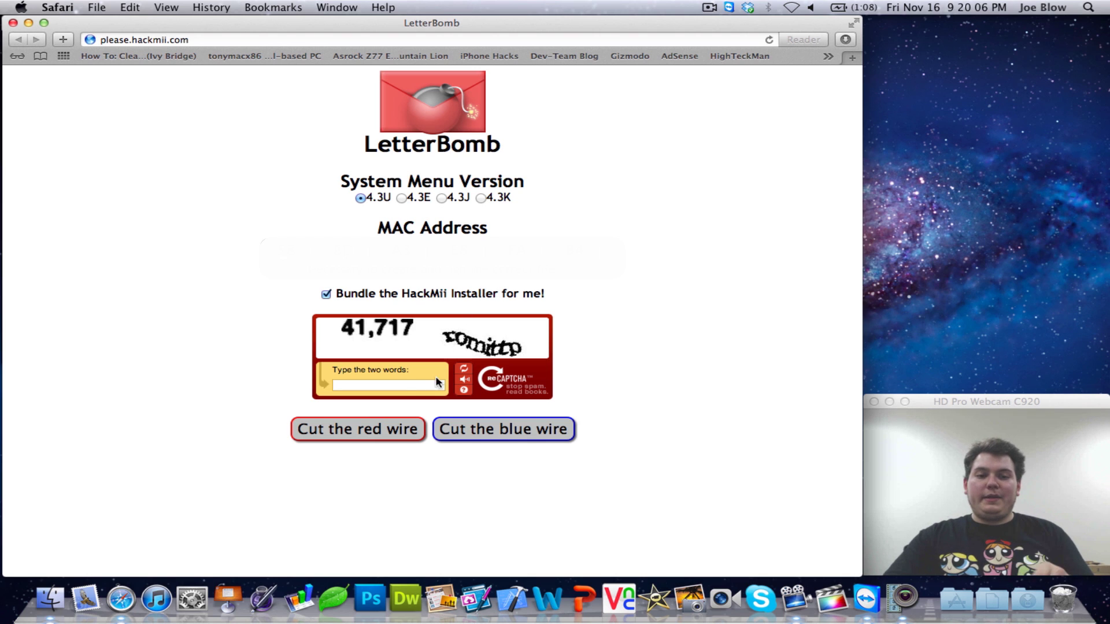
Enter the two CAPTCHA words and download the LetterBomb package by cutting the blue wire
{"action": "left_click", "coordinate": [416, 385]}
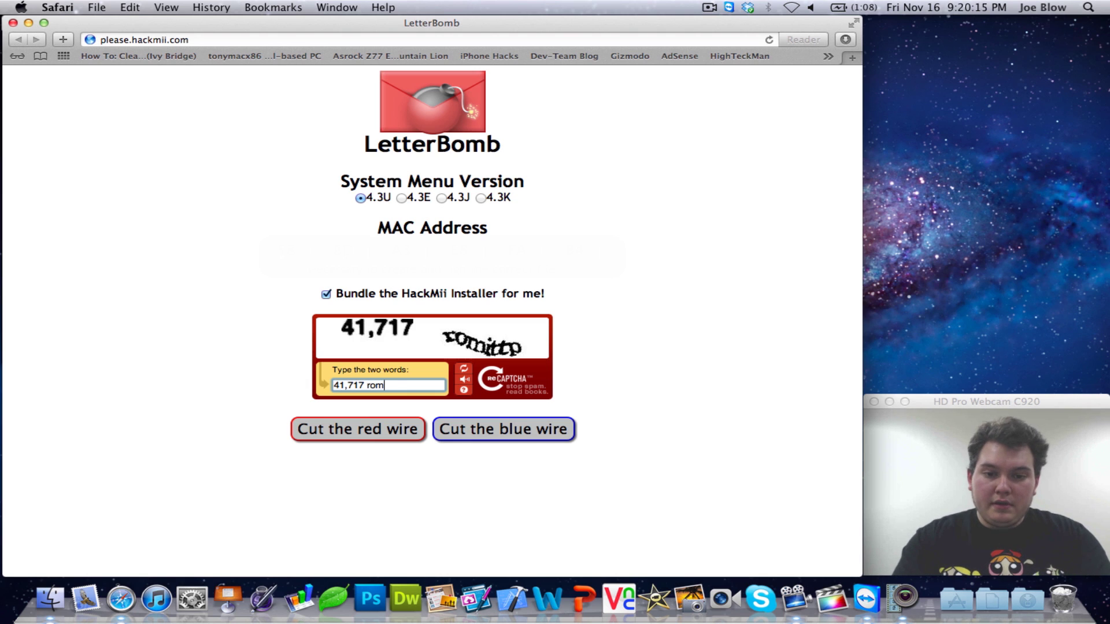
{"action": "left_click", "coordinate": [632, 346]}
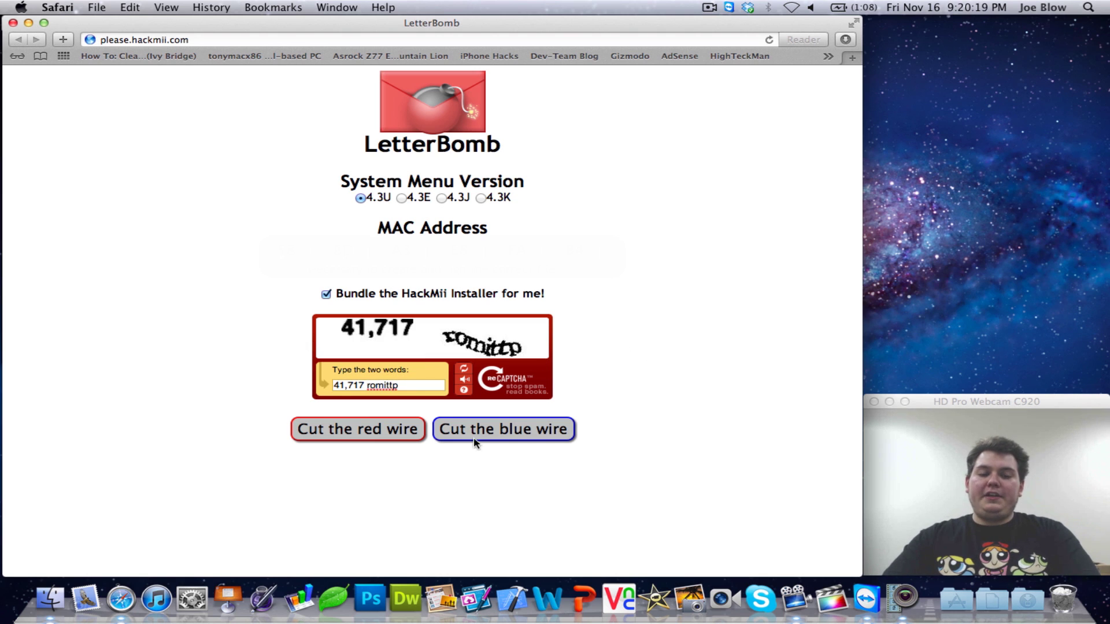
{"action": "right_click", "coordinate": [499, 433]}
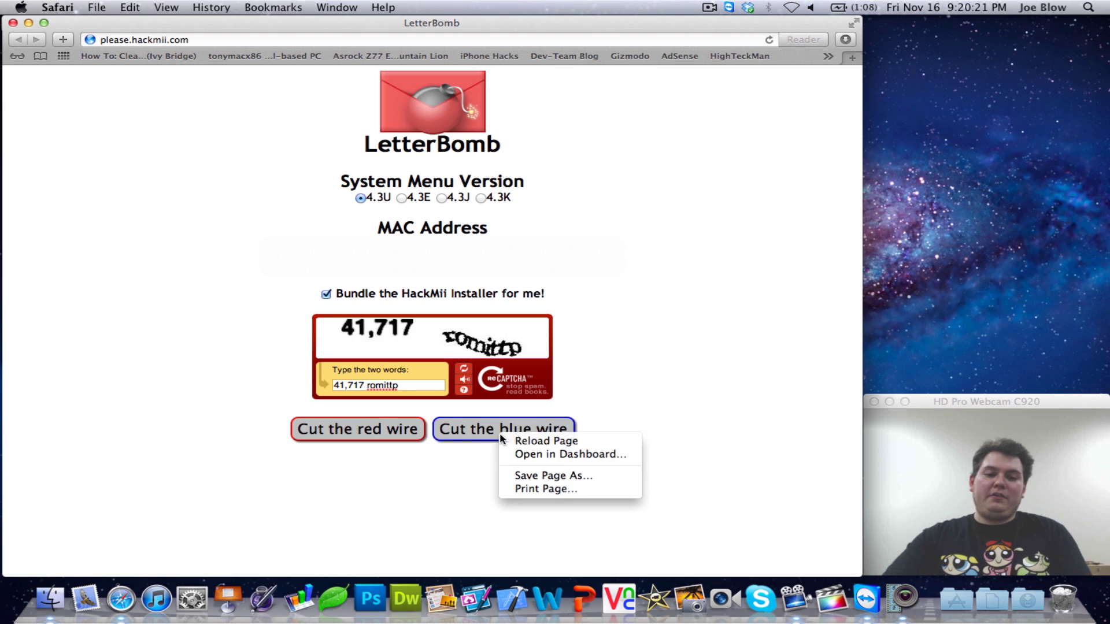
{"action": "left_click", "coordinate": [419, 474]}
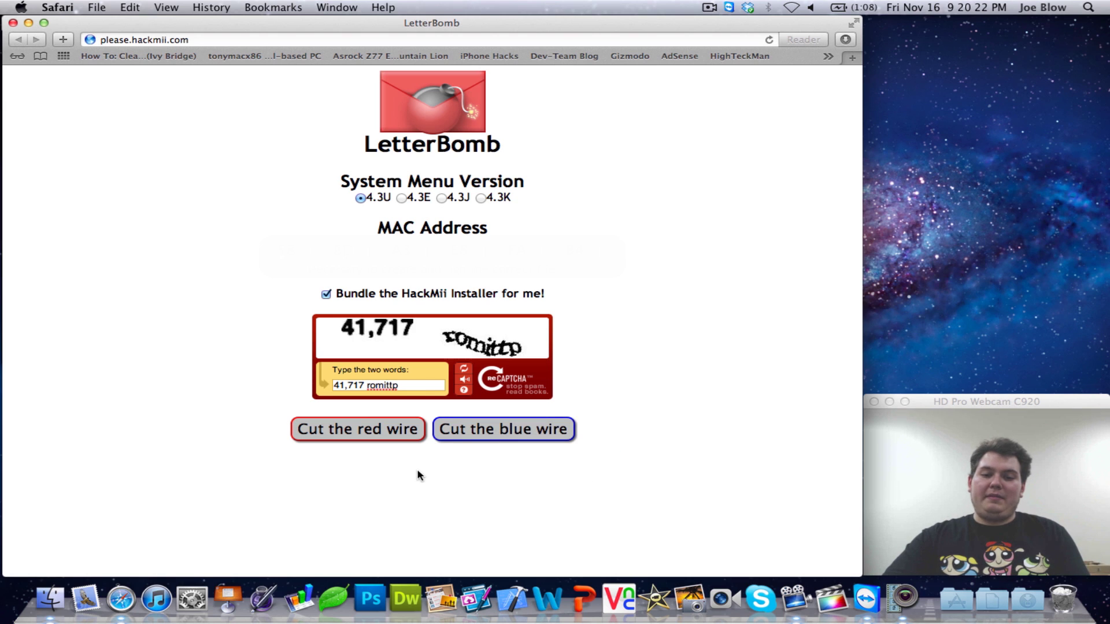
{"action": "left_click", "coordinate": [504, 432]}
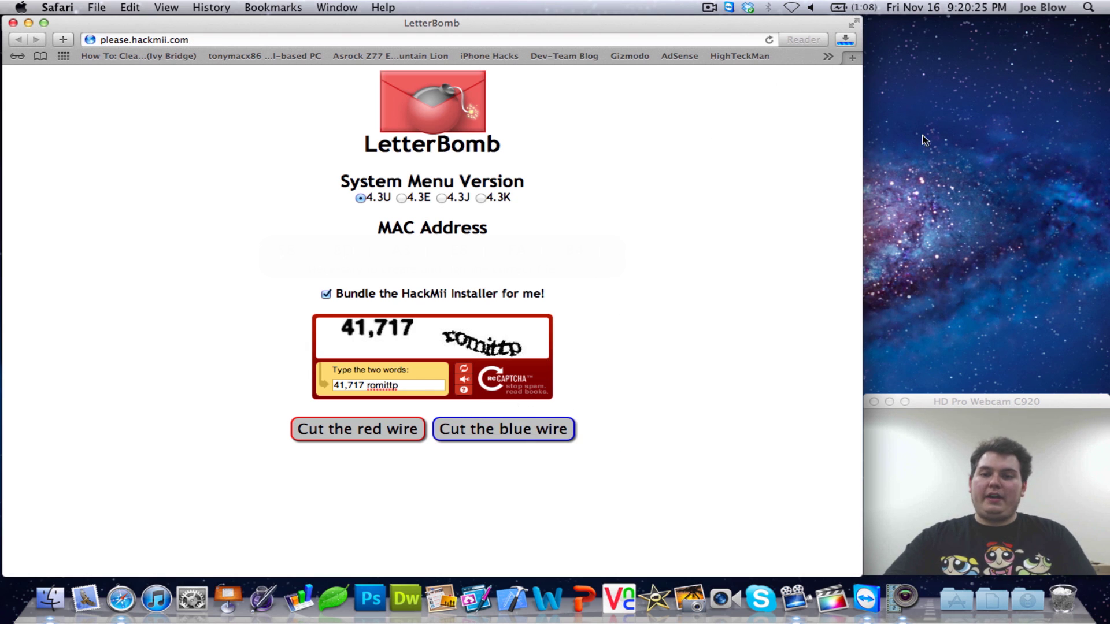
Place the downloaded LetterBomb folder on the desktop, open it and copy all of its contents
{"action": "left_click", "coordinate": [855, 41]}
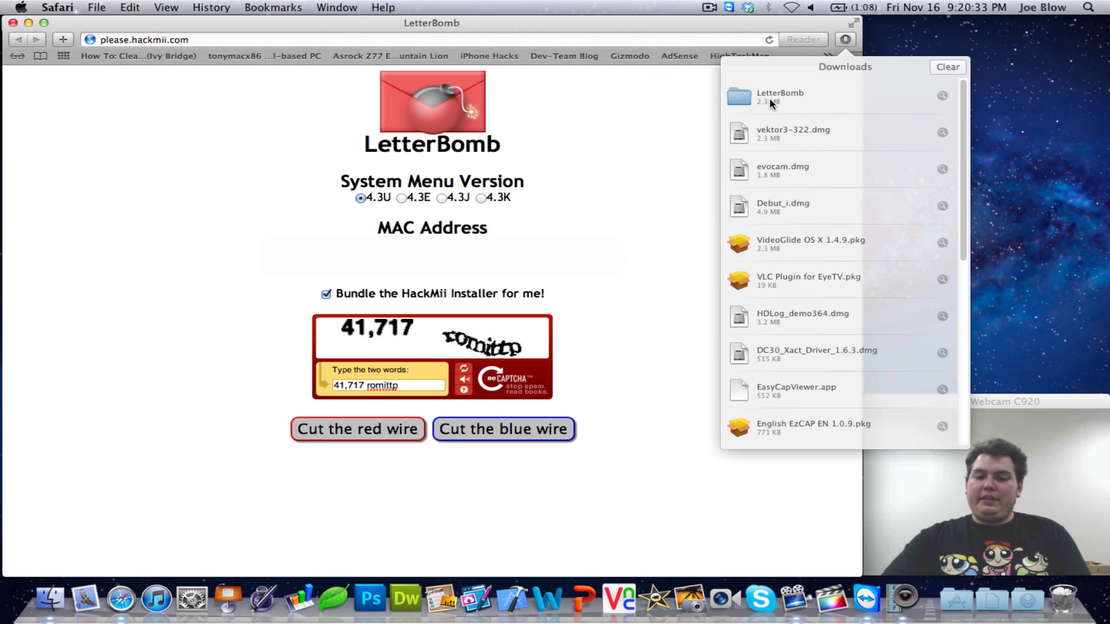
{"action": "left_click_drag", "start_coordinate": [782, 94], "coordinate": [1012, 103]}
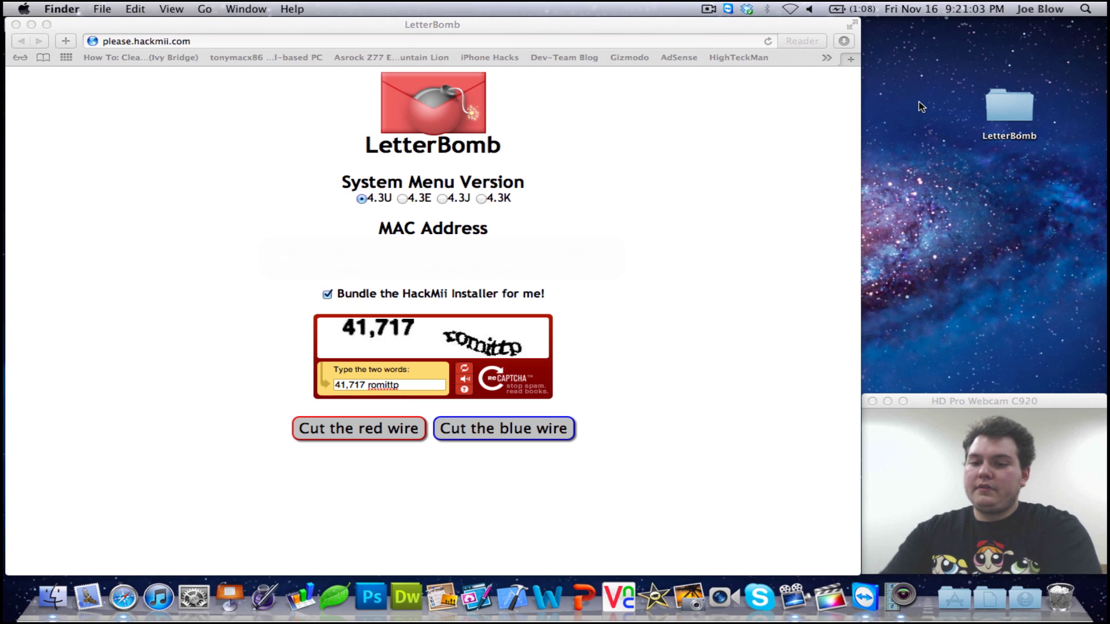
{"action": "left_click_drag", "start_coordinate": [1007, 117], "coordinate": [941, 87]}
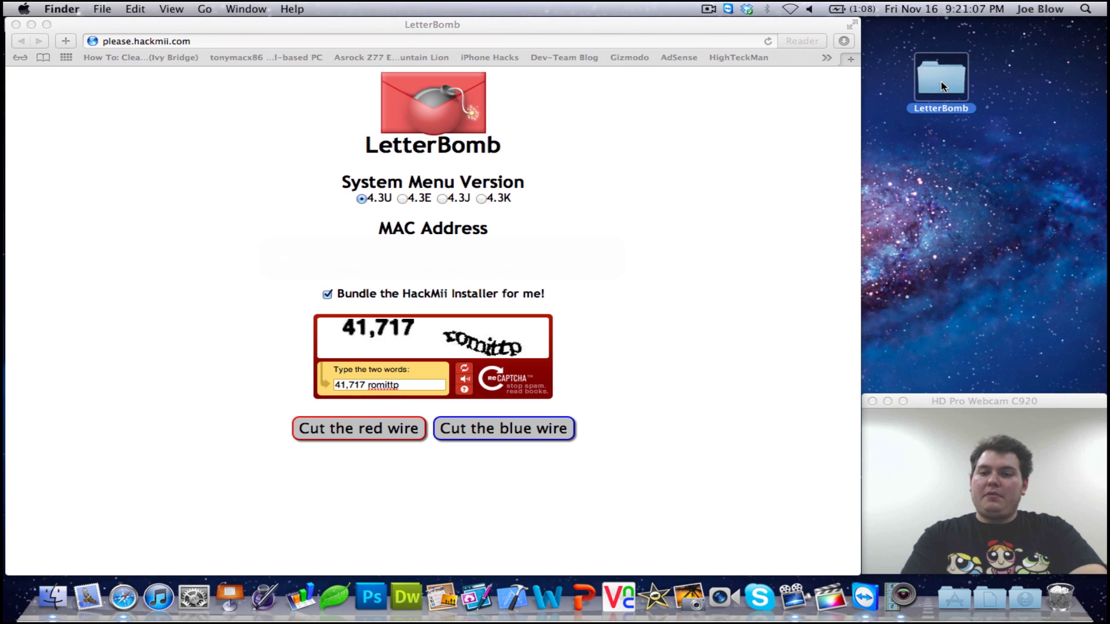
{"action": "double_click", "coordinate": [941, 87]}
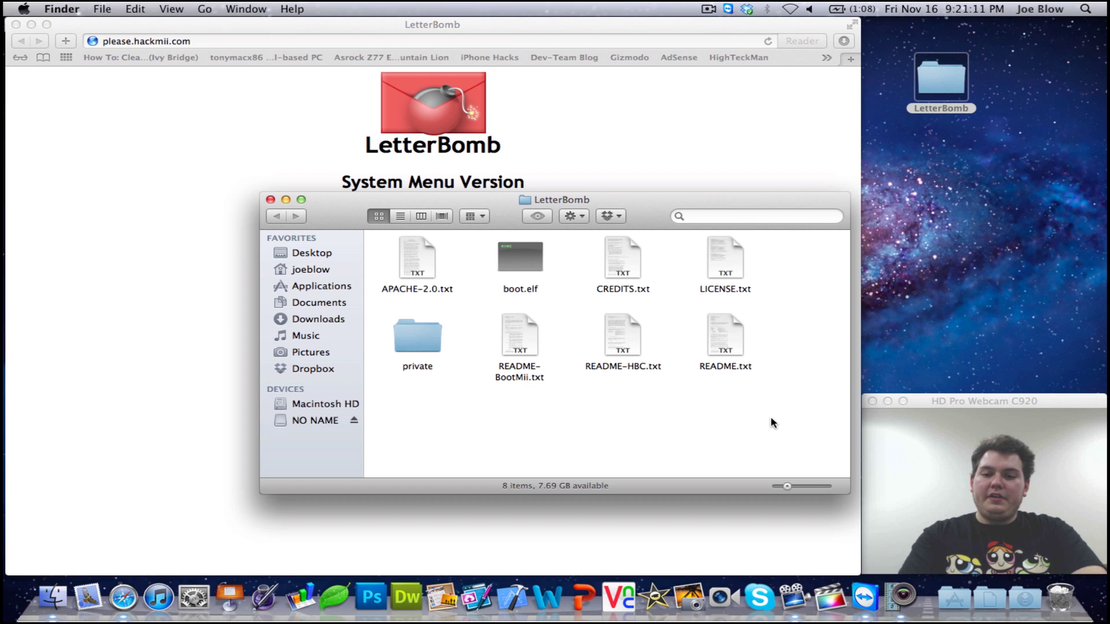
{"action": "left_click_drag", "start_coordinate": [771, 417], "coordinate": [398, 258]}
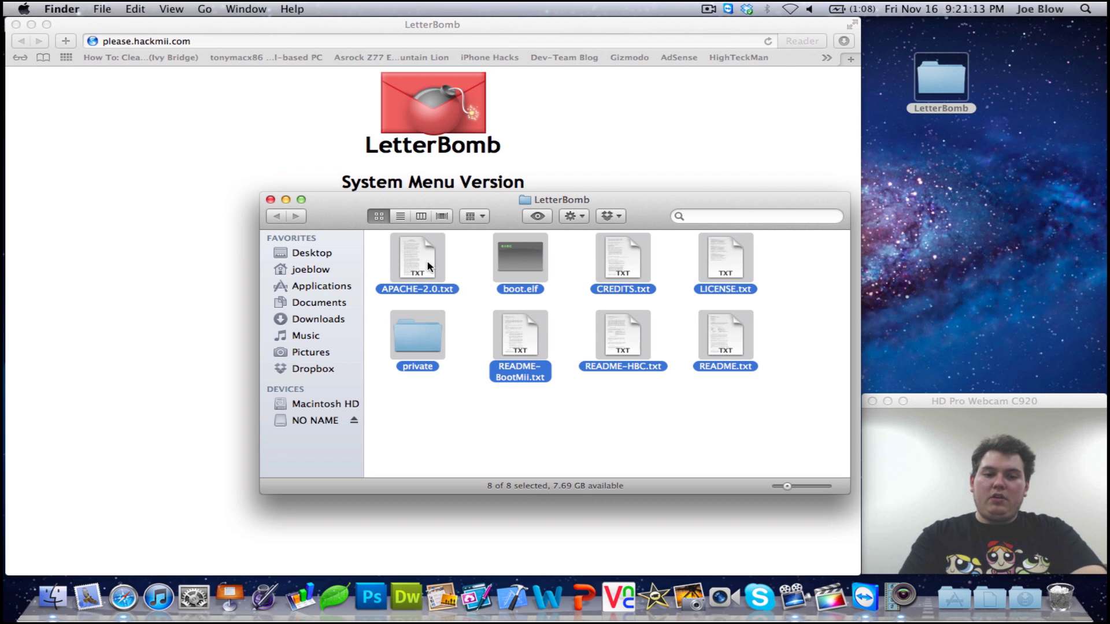
Delete the LOST.DIR folder from the NO NAME drive
{"action": "left_click", "coordinate": [320, 419]}
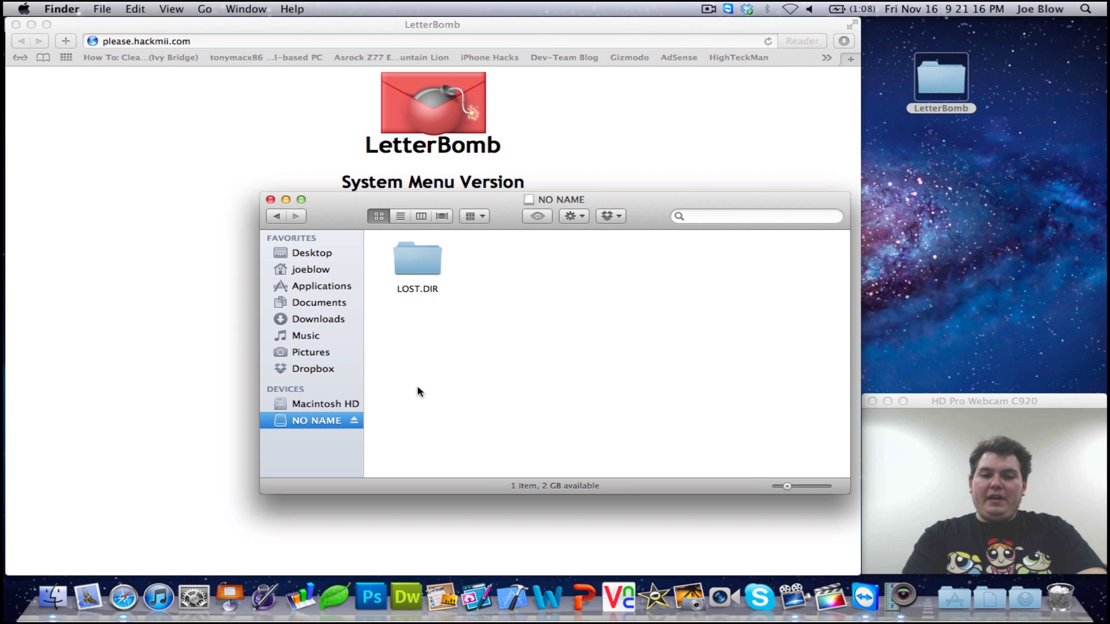
{"action": "left_click", "coordinate": [421, 277]}
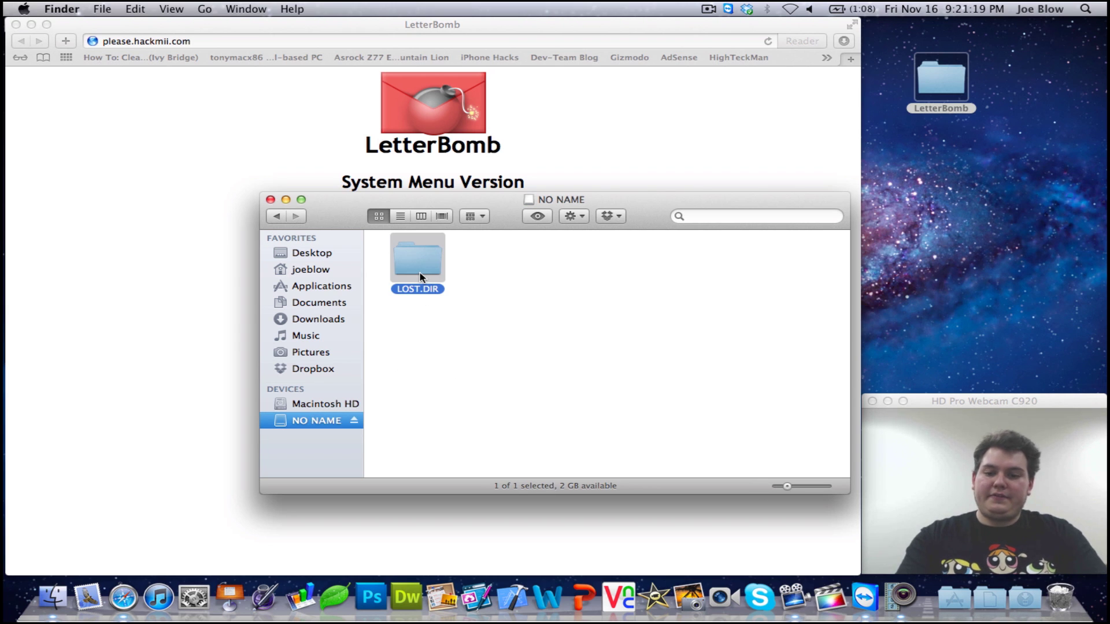
{"action": "key", "text": "super+BackSpace"}
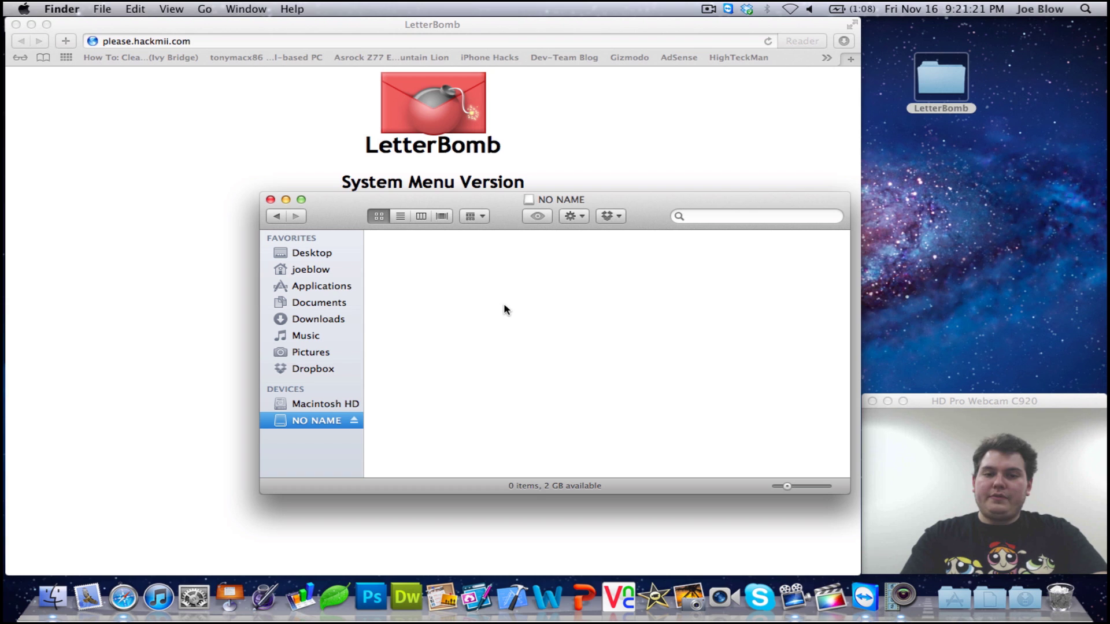
Paste the copied LetterBomb files into the root of the NO NAME drive and close its window
{"action": "right_click", "coordinate": [504, 309]}
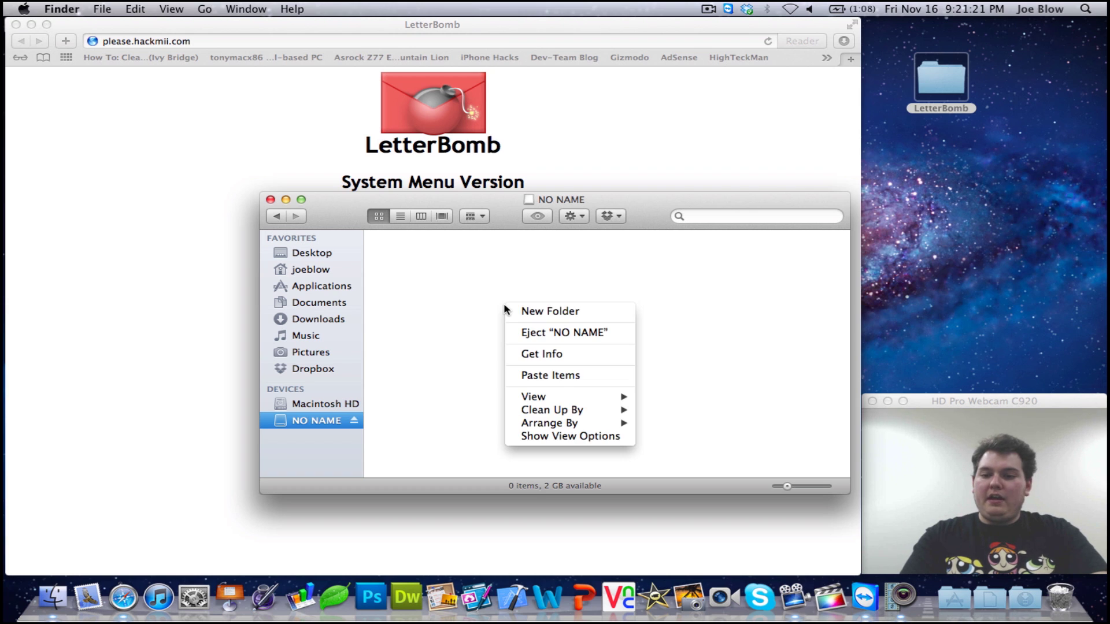
{"action": "left_click", "coordinate": [543, 377]}
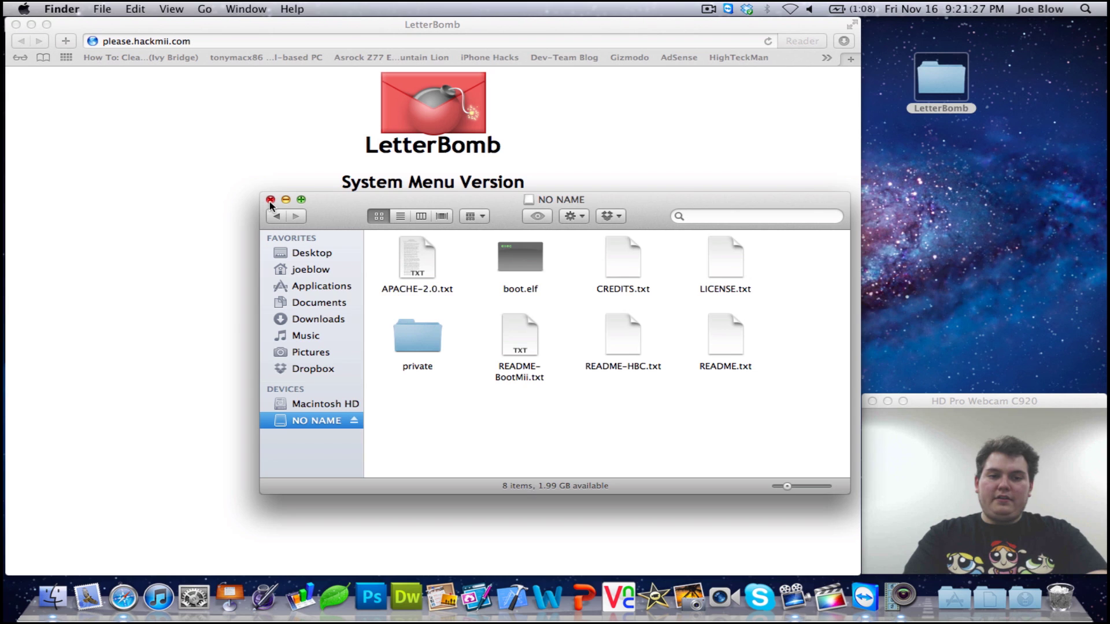
{"action": "left_click", "coordinate": [270, 200]}
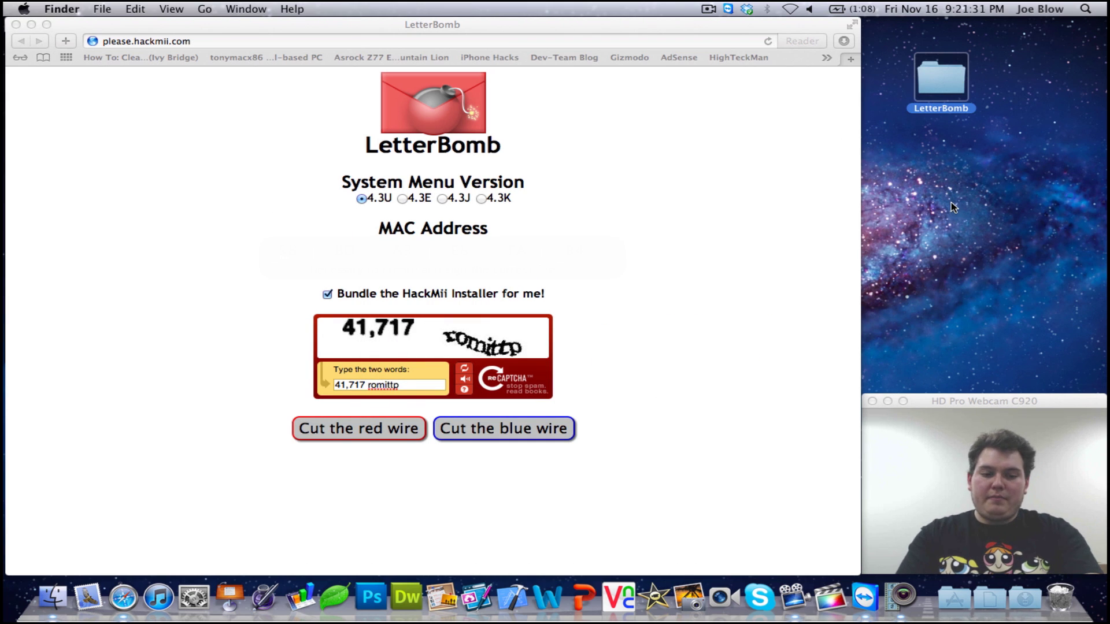
Eject the NO NAME drive from a new Finder window and close the window
{"action": "key", "text": "super+Tab"}
{"action": "key", "text": "super+Tab"}
{"action": "key", "text": "super+Tab"}
{"action": "key", "text": "super+Tab"}
{"action": "key", "text": "super+Tab"}
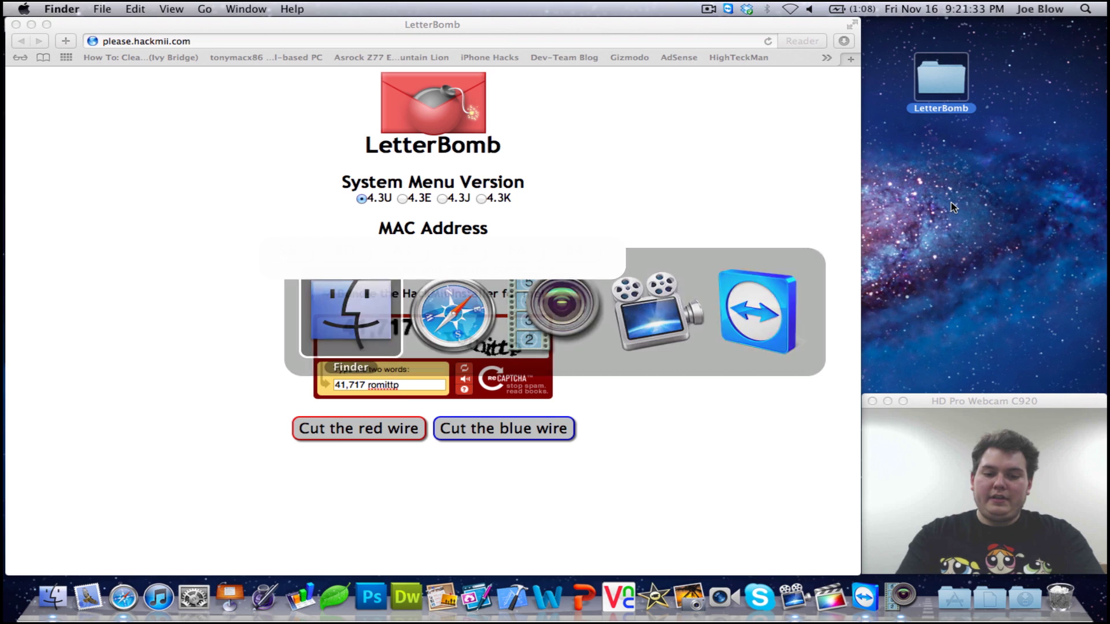
{"action": "key", "text": "super+n"}
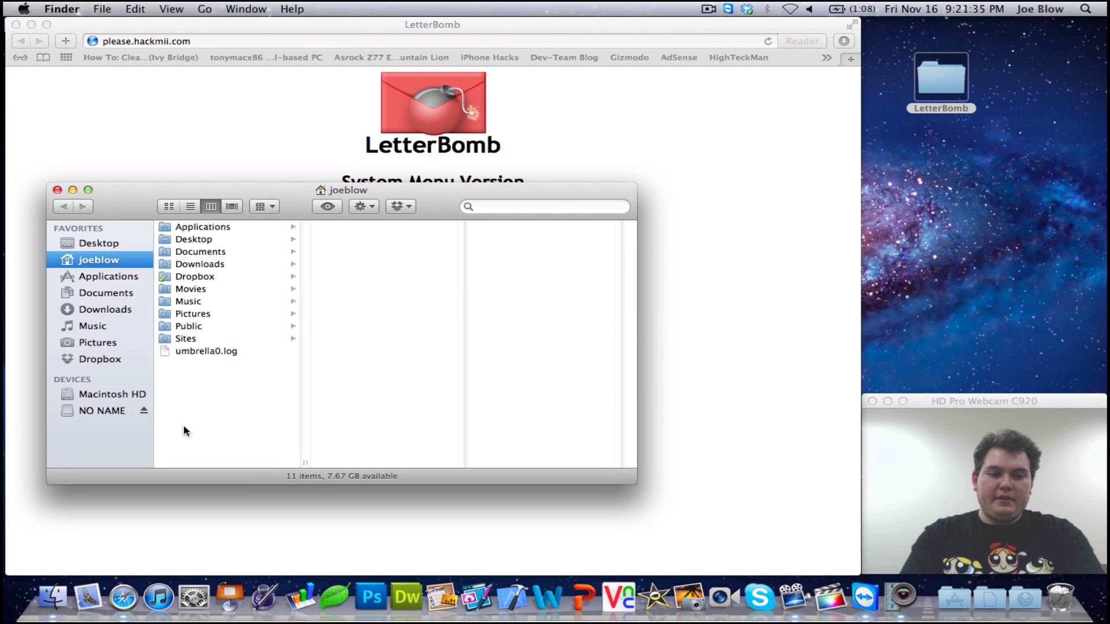
{"action": "left_click", "coordinate": [144, 411]}
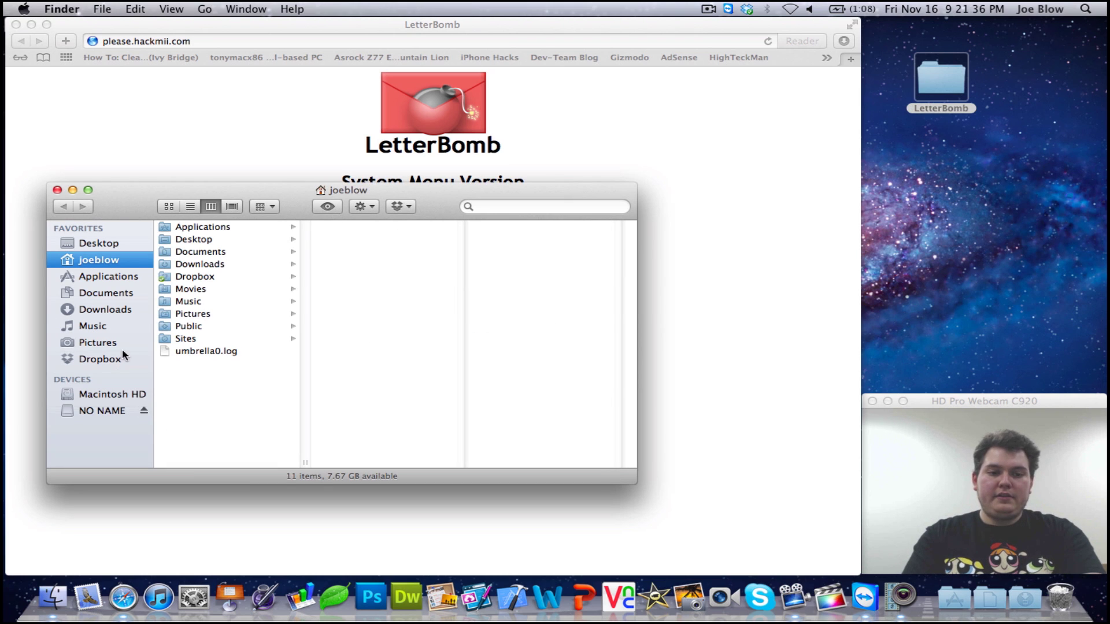
{"action": "left_click", "coordinate": [57, 189]}
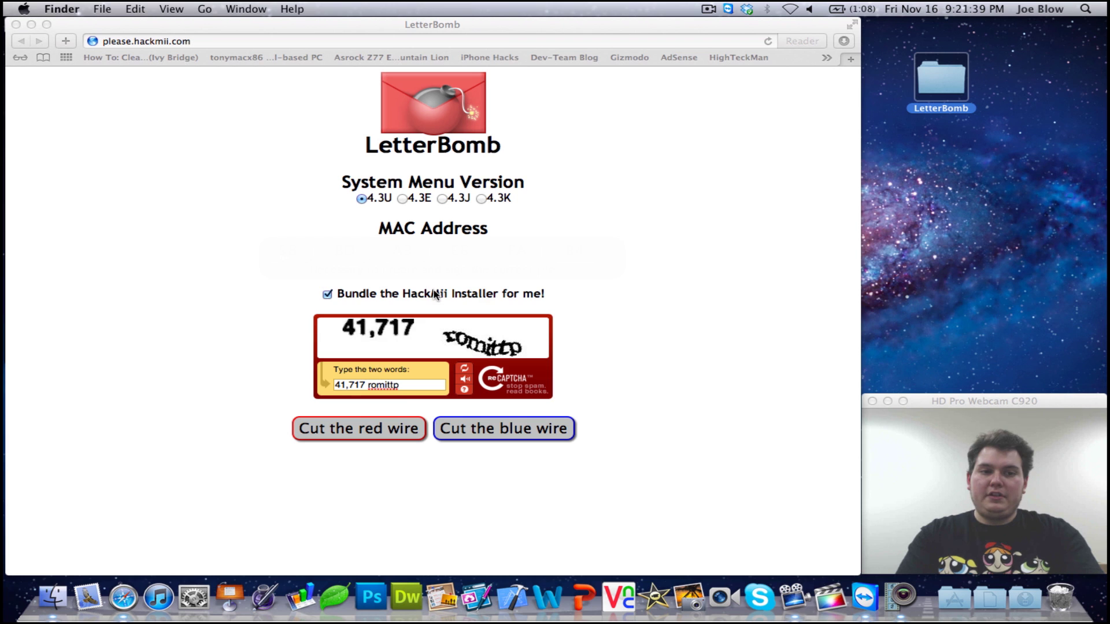
Switch to VideoGlide Capture and show the Wii video feed in full screen
{"action": "key", "text": "super+Tab"}
{"action": "key", "text": "super+Tab"}
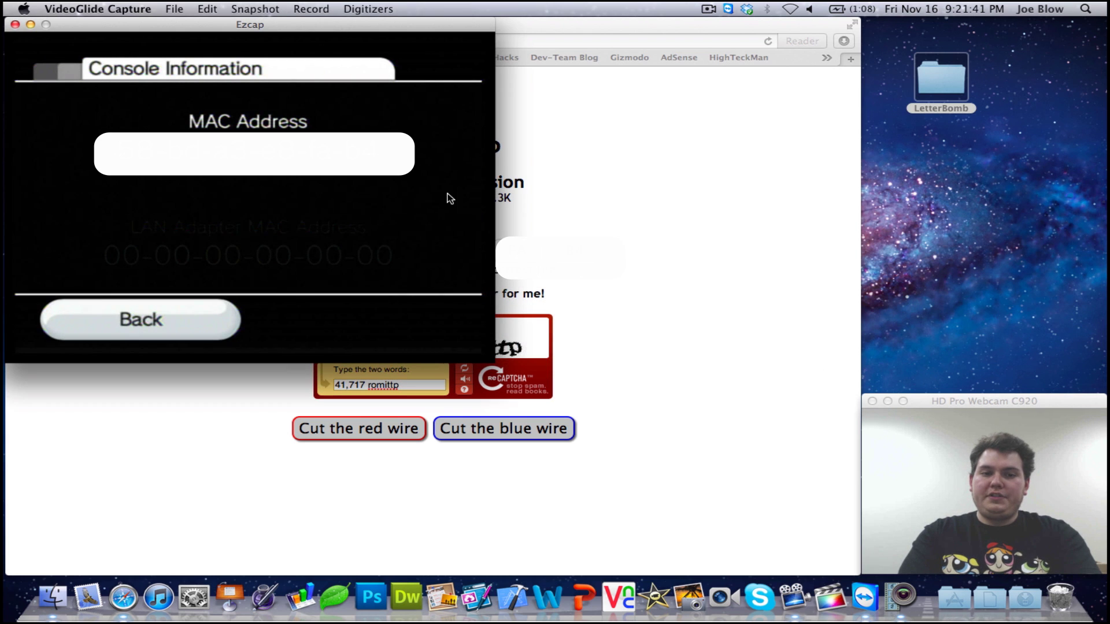
{"action": "key", "text": "super+f"}
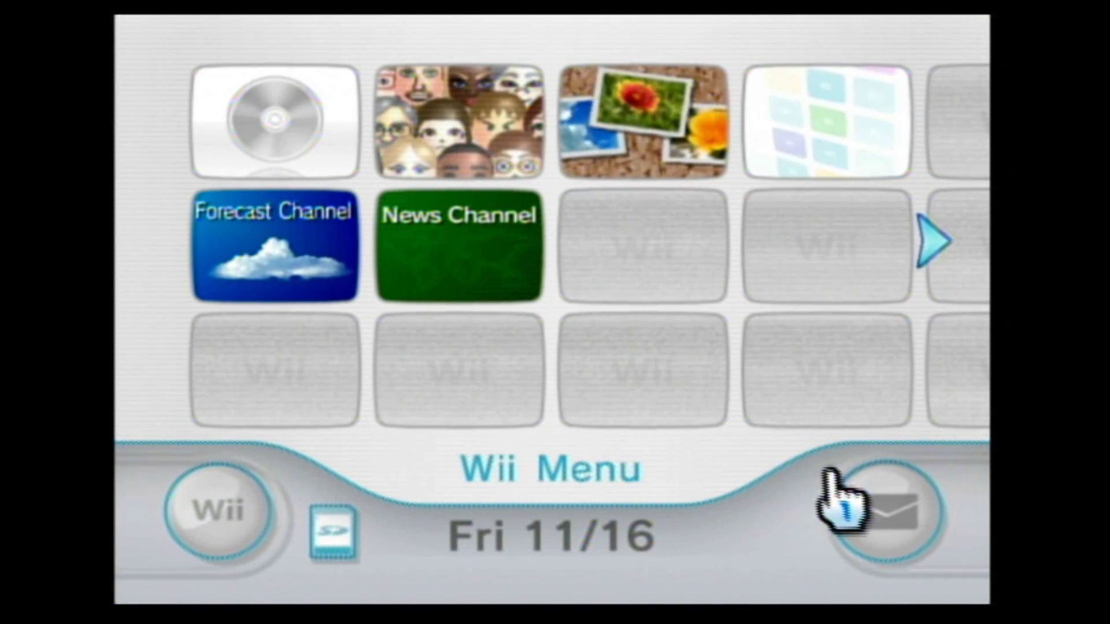
Open the Message Board, browse the neighbouring days and open the red envelope with the bomb
{"action": "left_click", "coordinate": [879, 541]}
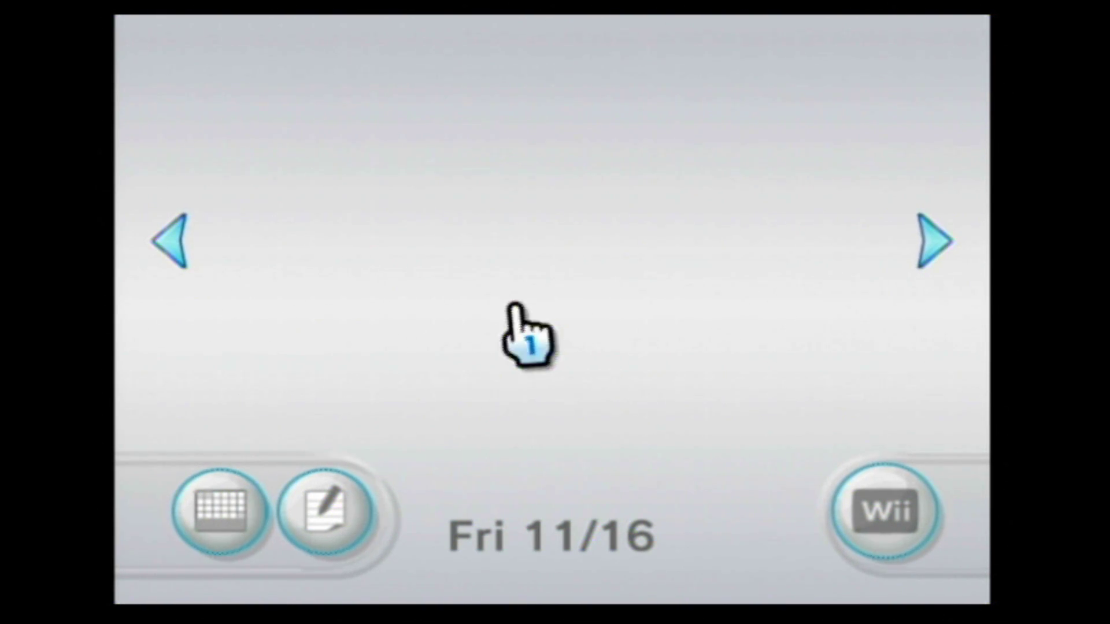
{"action": "key", "text": "Right"}
{"action": "key", "text": "Left"}
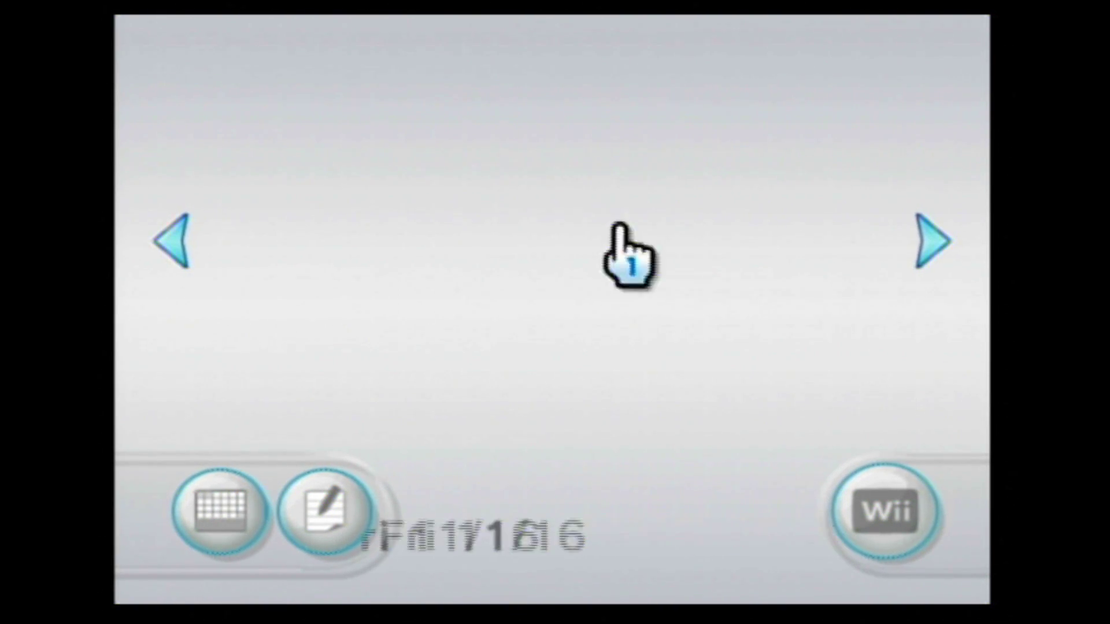
{"action": "key", "text": "Left"}
{"action": "key", "text": "Right"}
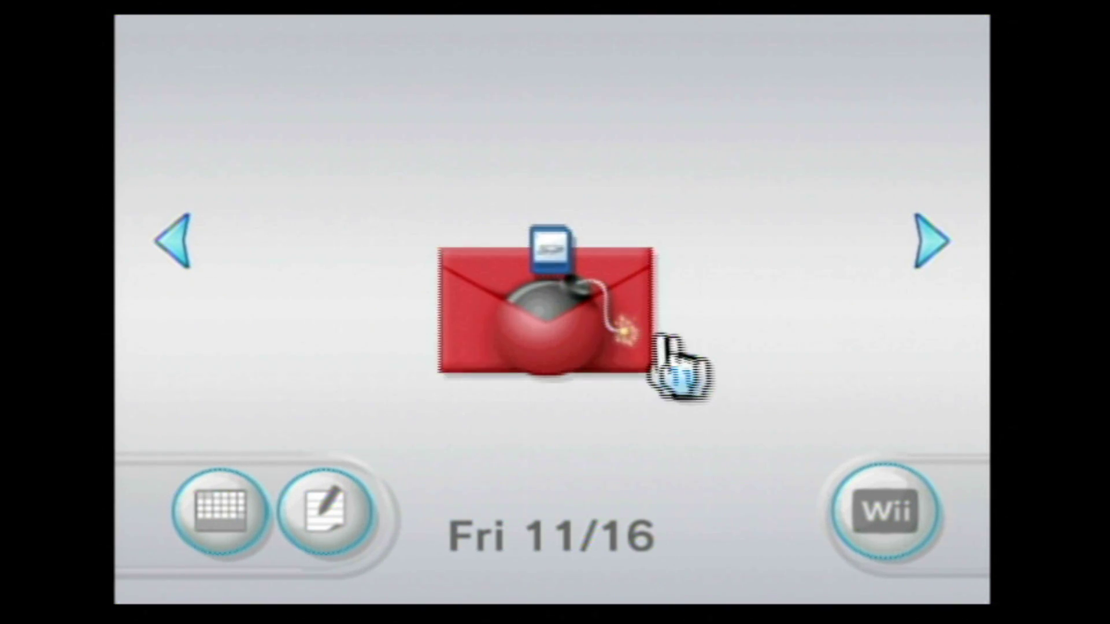
{"action": "left_click", "coordinate": [570, 254]}
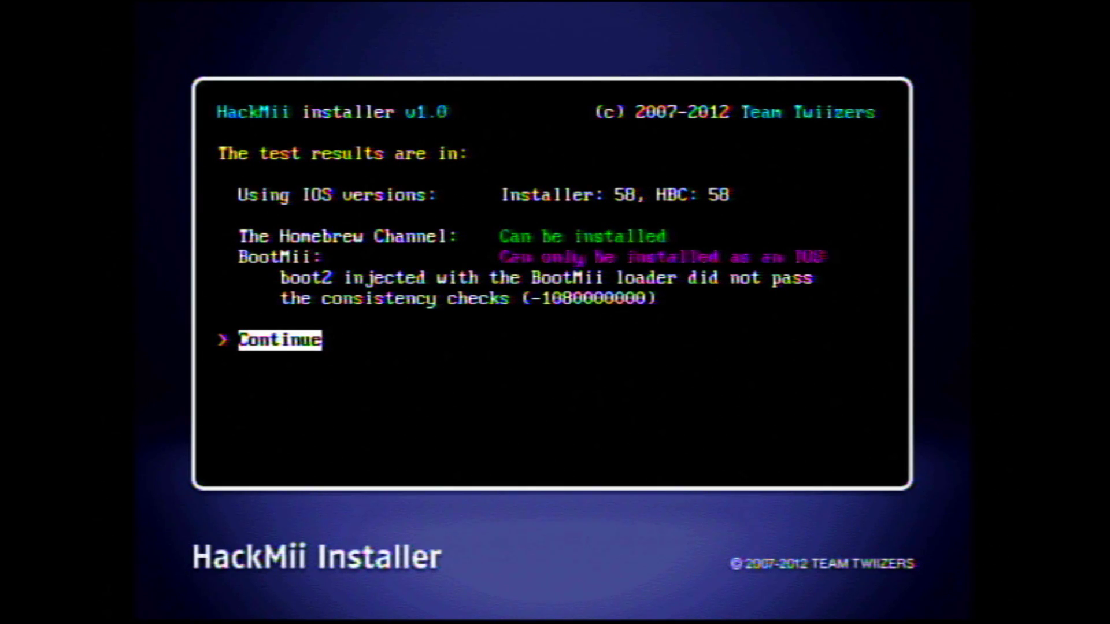
Continue past the HackMii test results, install The Homebrew Channel and return to the installer's main menu
{"action": "key", "text": "Return"}
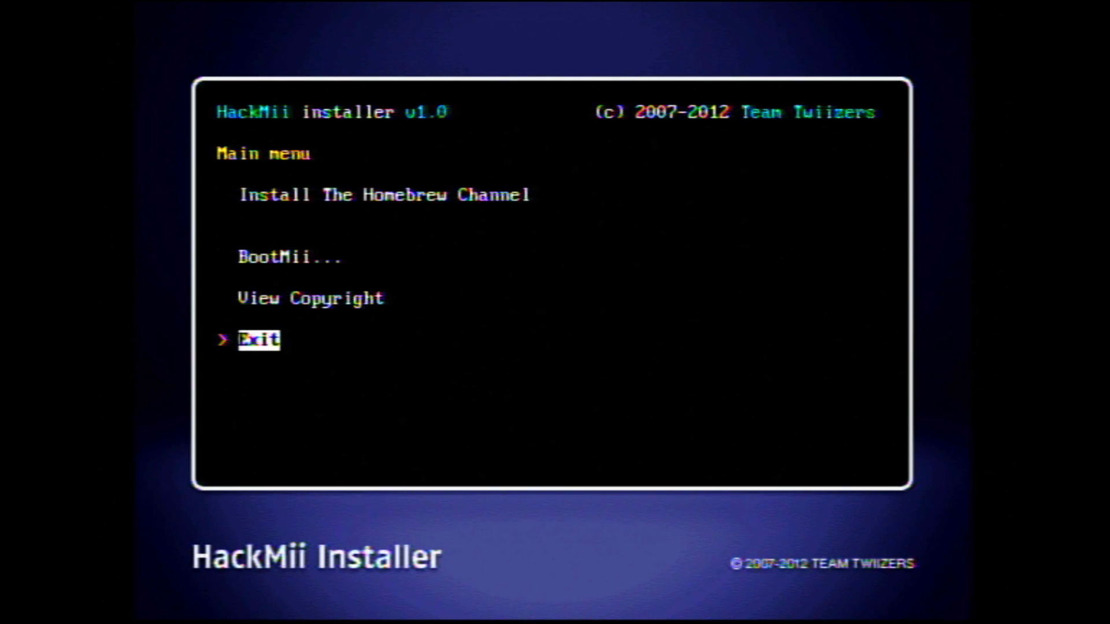
{"action": "key", "text": "Up"}
{"action": "key", "text": "Up"}
{"action": "key", "text": "Up"}
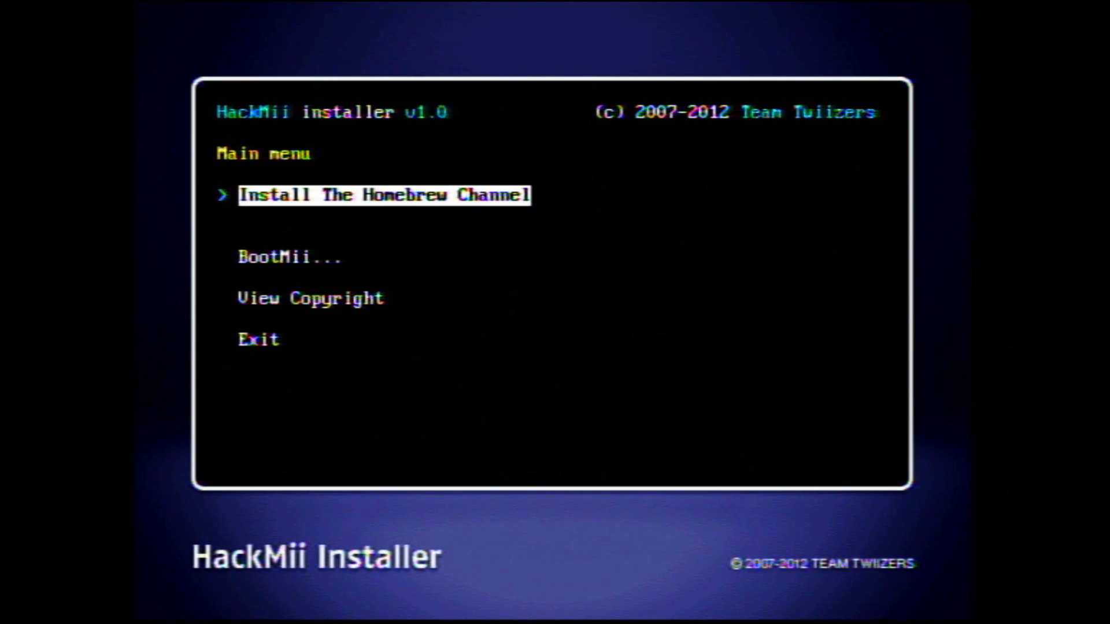
{"action": "key", "text": "Return"}
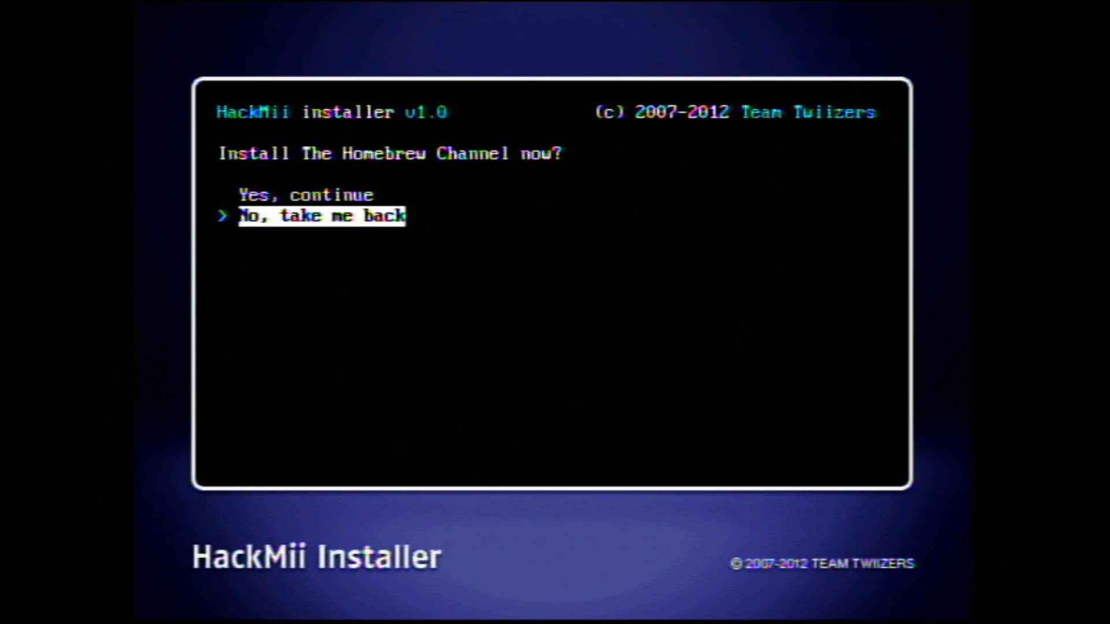
{"action": "key", "text": "Up"}
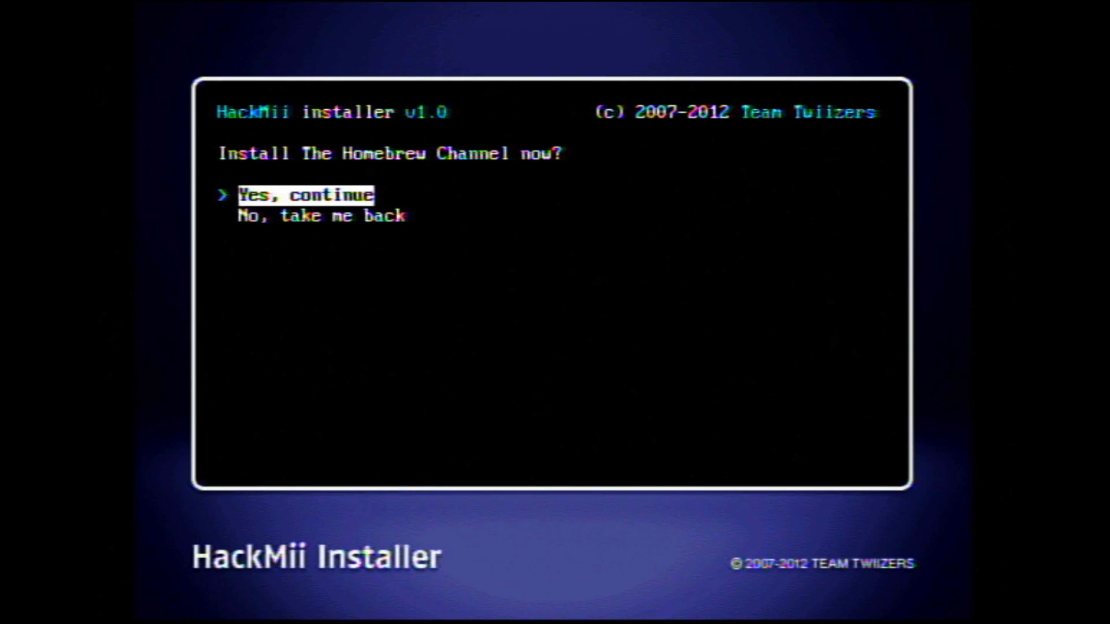
{"action": "key", "text": "Return"}
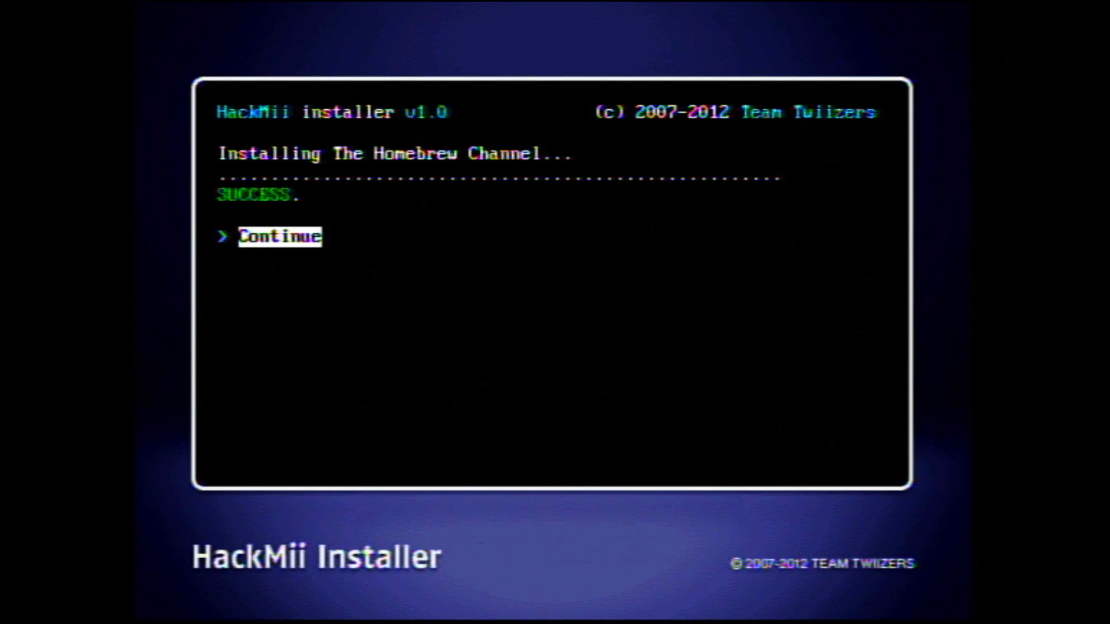
{"action": "key", "text": "Return"}
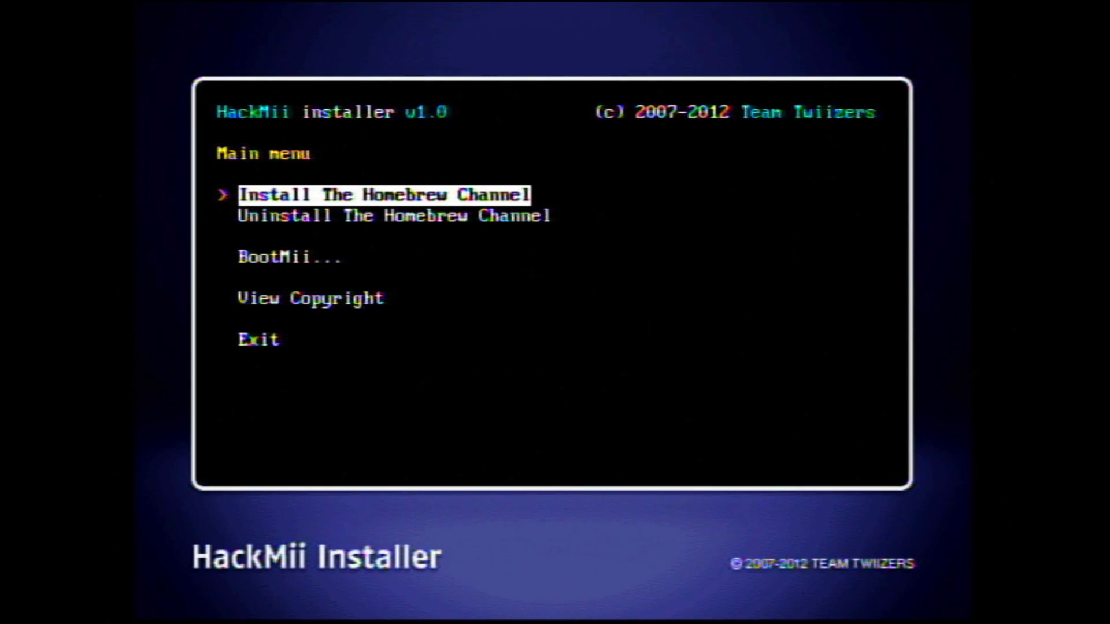
Exit the HackMii installer and open the Homebrew Channel's start screen from the Wii Menu
{"action": "key", "text": "Down"}
{"action": "key", "text": "Down"}
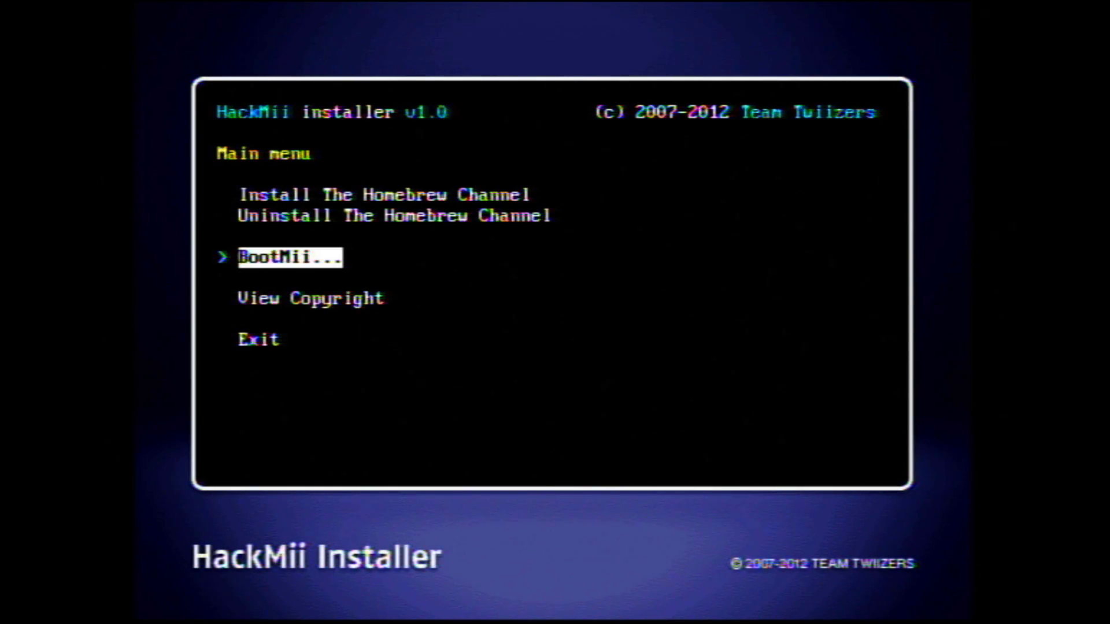
{"action": "key", "text": "Down"}
{"action": "key", "text": "Down"}
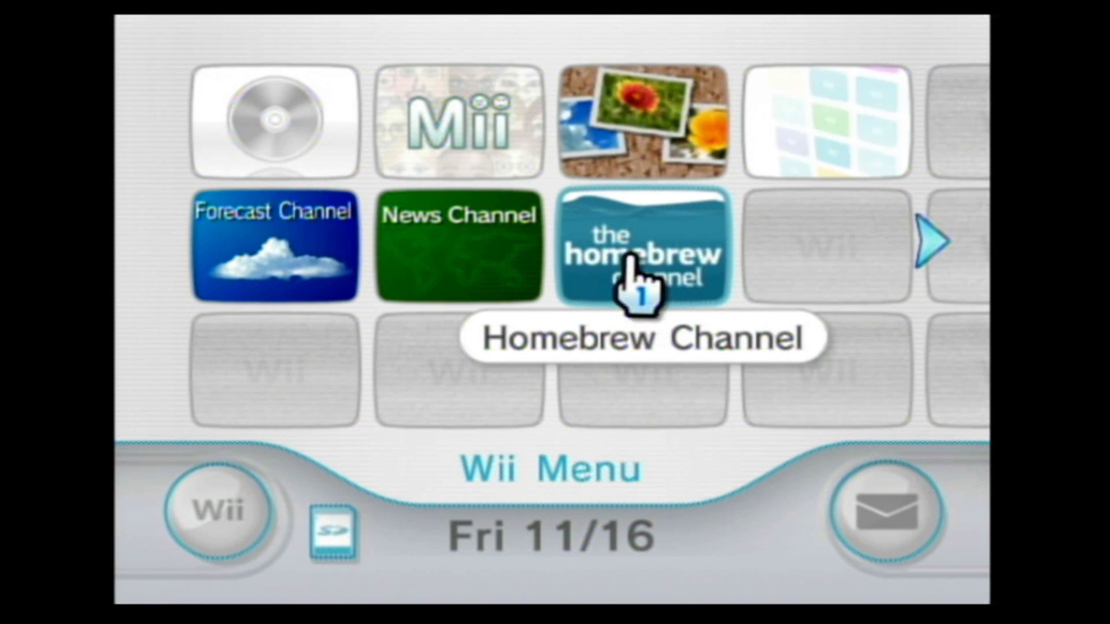
{"action": "left_click", "coordinate": [691, 263]}
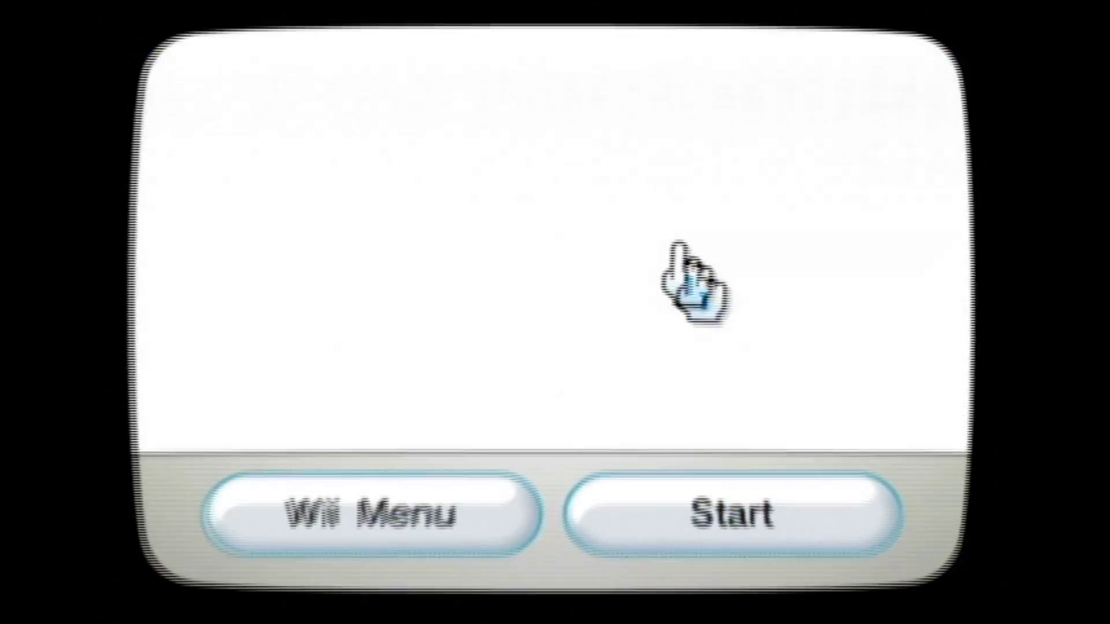